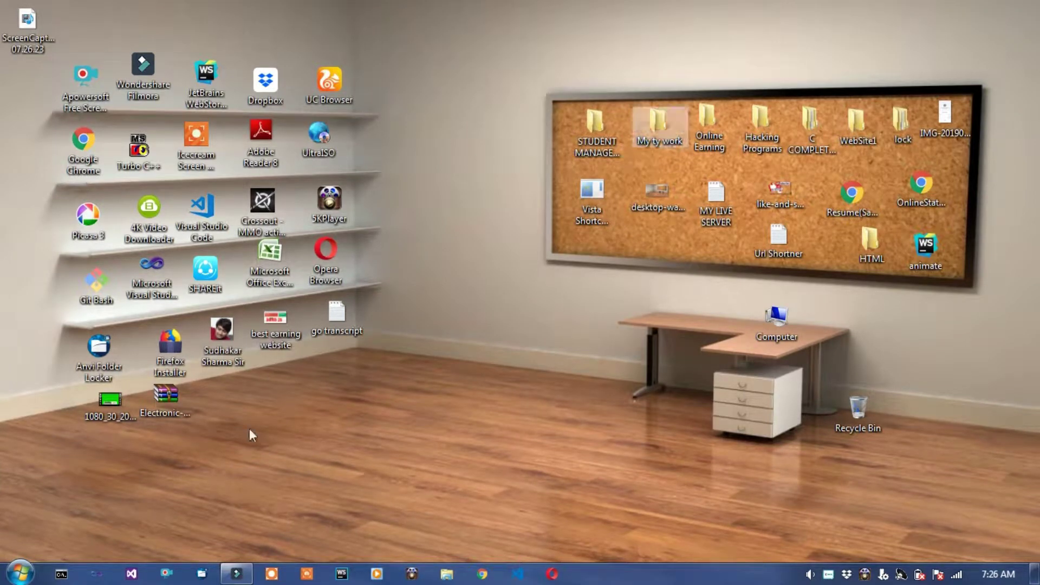
Select the Electronic-Store-Management-C-simple.zip archive on the desktop.
{"action": "left_click", "coordinate": [160, 412]}
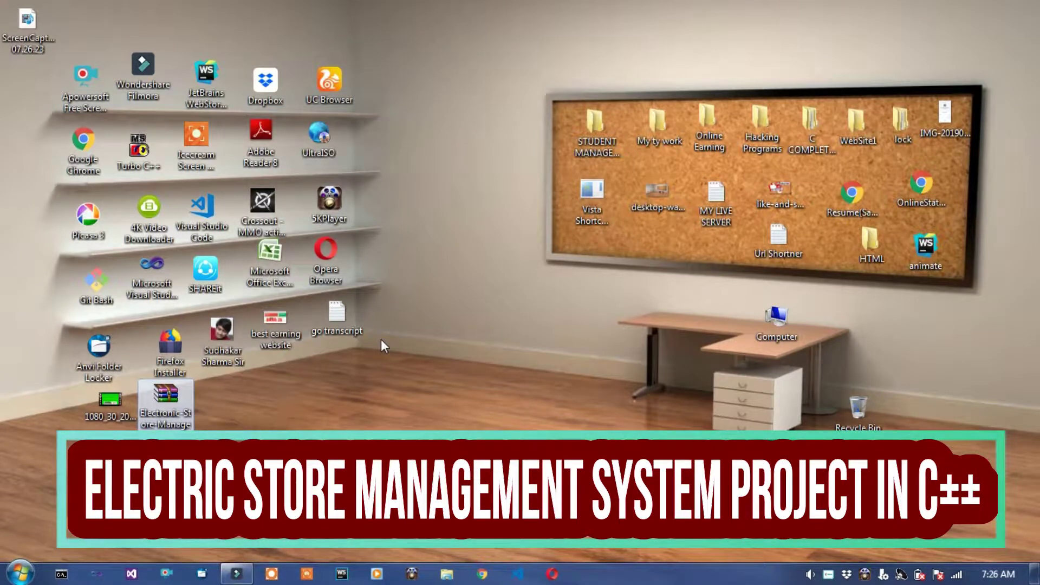
Open the archive, close the license reminder, and select main.exe inside Electronic_Store simple C++.
{"action": "double_click", "coordinate": [175, 402]}
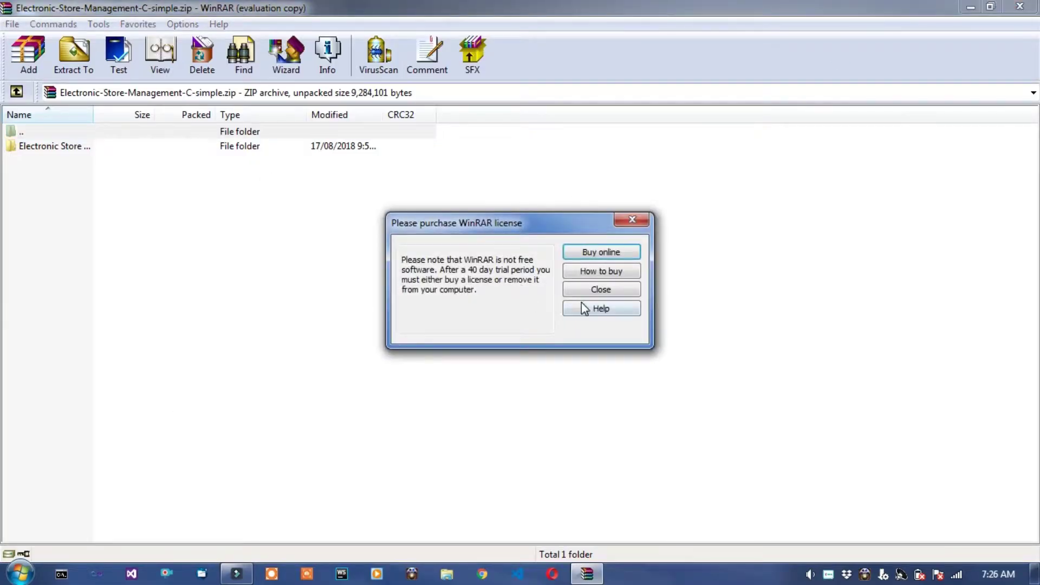
{"action": "left_click", "coordinate": [580, 292]}
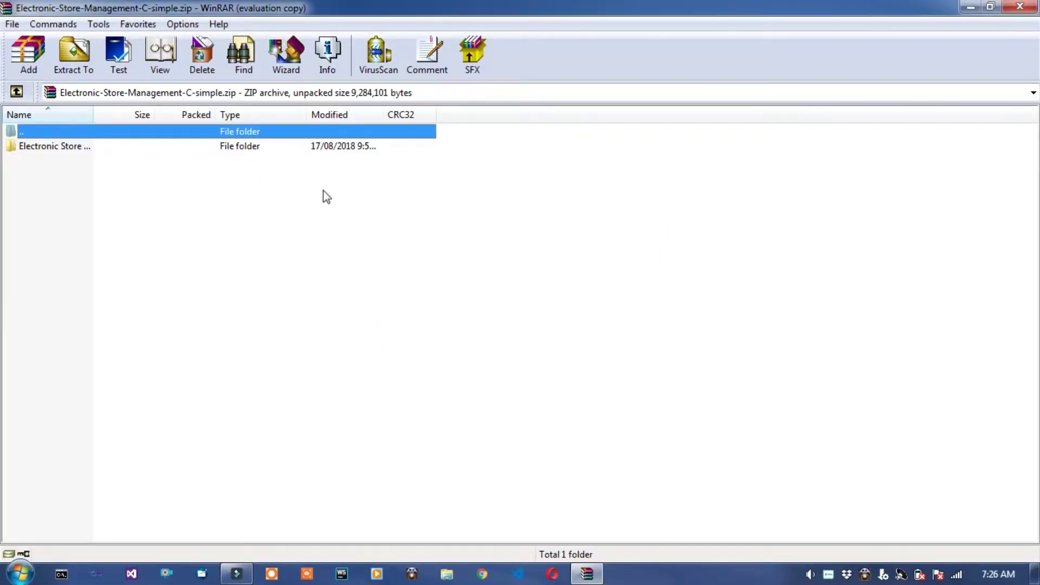
{"action": "double_click", "coordinate": [88, 147]}
{"action": "double_click", "coordinate": [89, 146]}
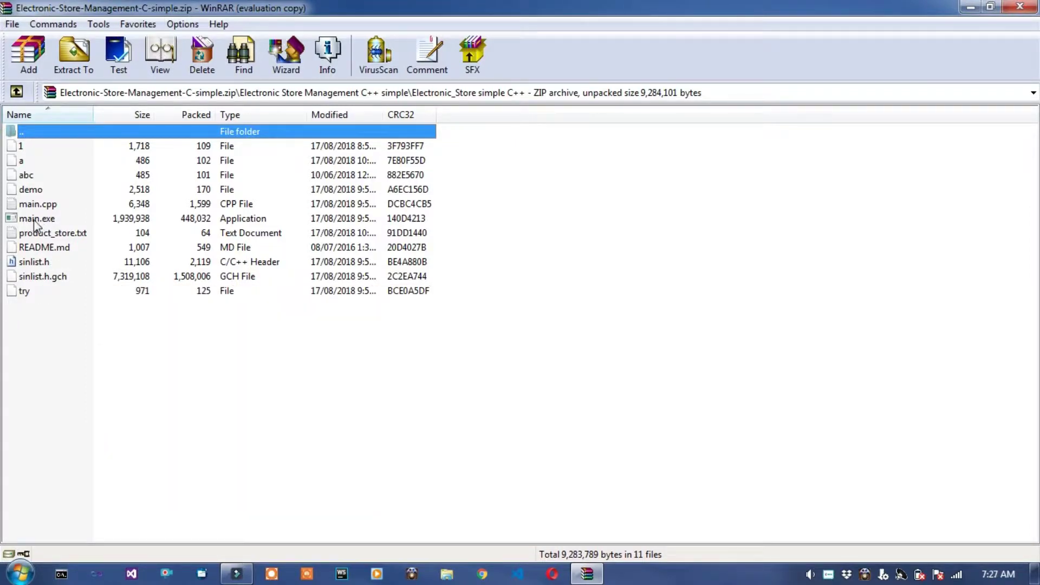
{"action": "left_click", "coordinate": [70, 221]}
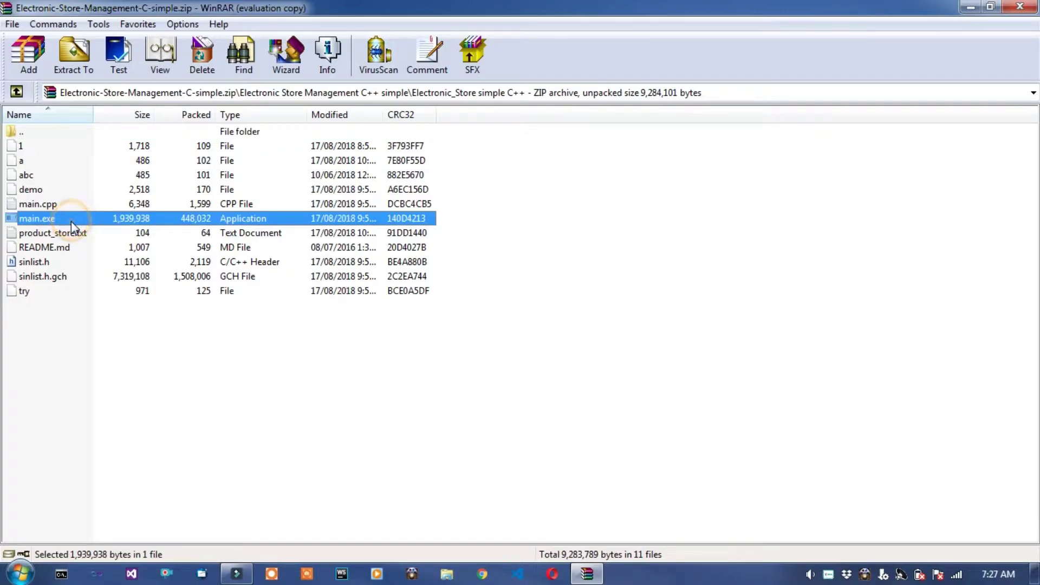
Run main.exe and pass the welcome screen to reach the seven-option menu.
{"action": "double_click", "coordinate": [70, 221]}
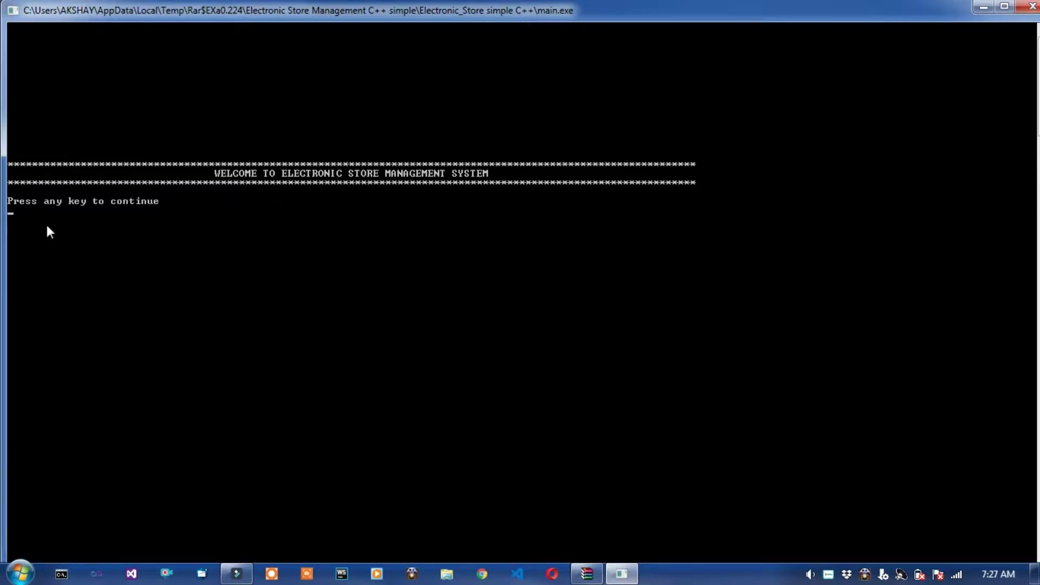
{"action": "key", "text": "Return"}
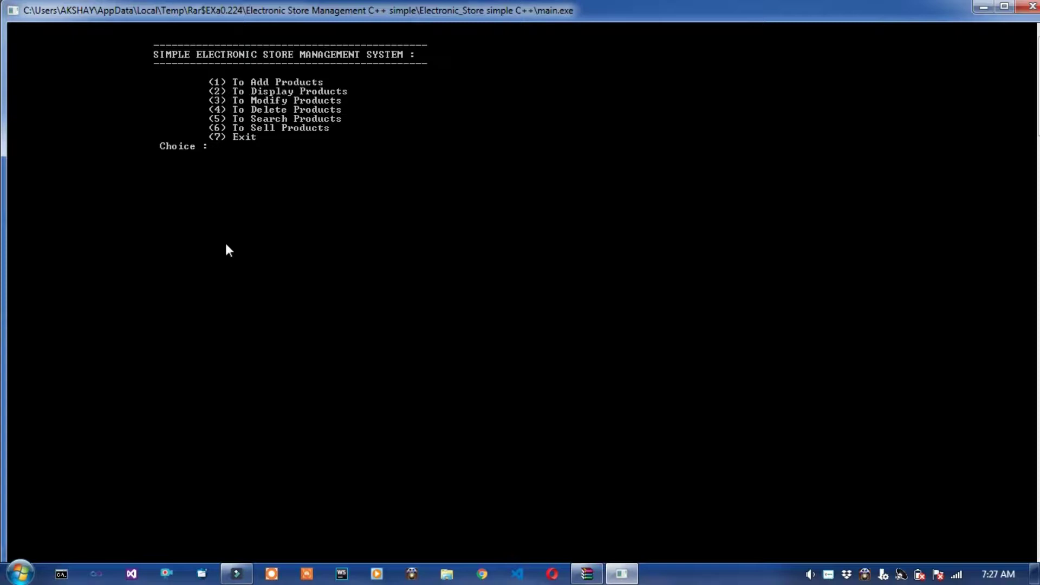
{"action": "type", "text": "1"}
Add product wire with id 3, price 12, total quantity 23, 20 available, and its rack number.
{"action": "key", "text": "Return"}
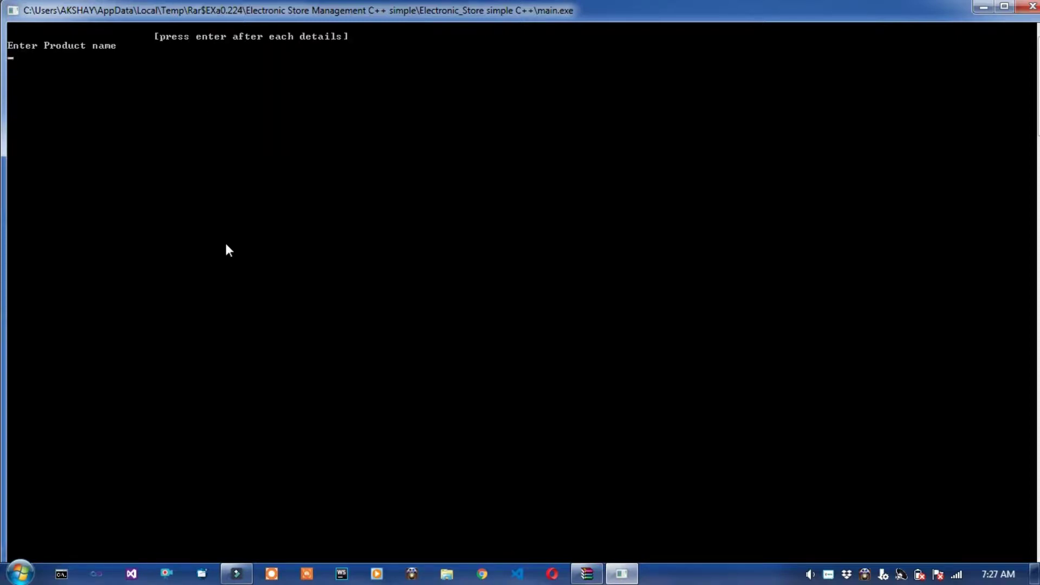
{"action": "type", "text": "wi"}
{"action": "type", "text": "re"}
{"action": "key", "text": "Return"}
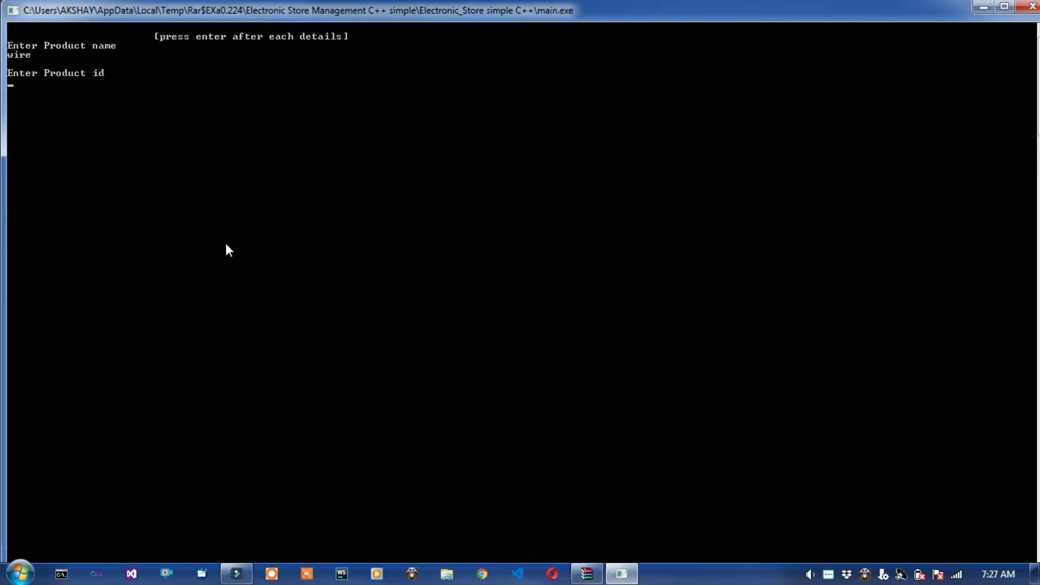
{"action": "type", "text": "3"}
{"action": "key", "text": "Return"}
{"action": "type", "text": "12"}
{"action": "key", "text": "Return"}
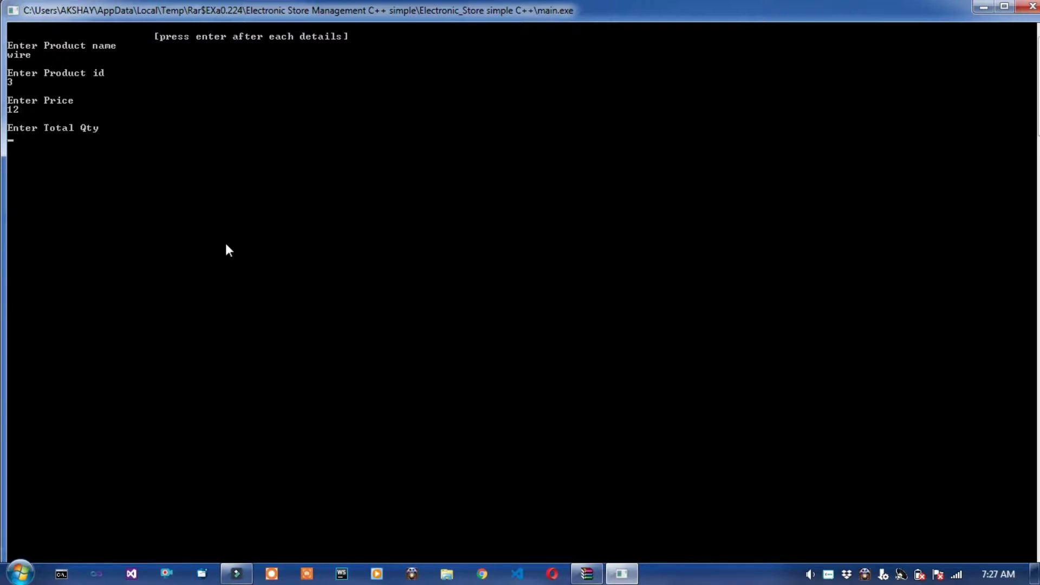
{"action": "type", "text": "23"}
{"action": "key", "text": "Return"}
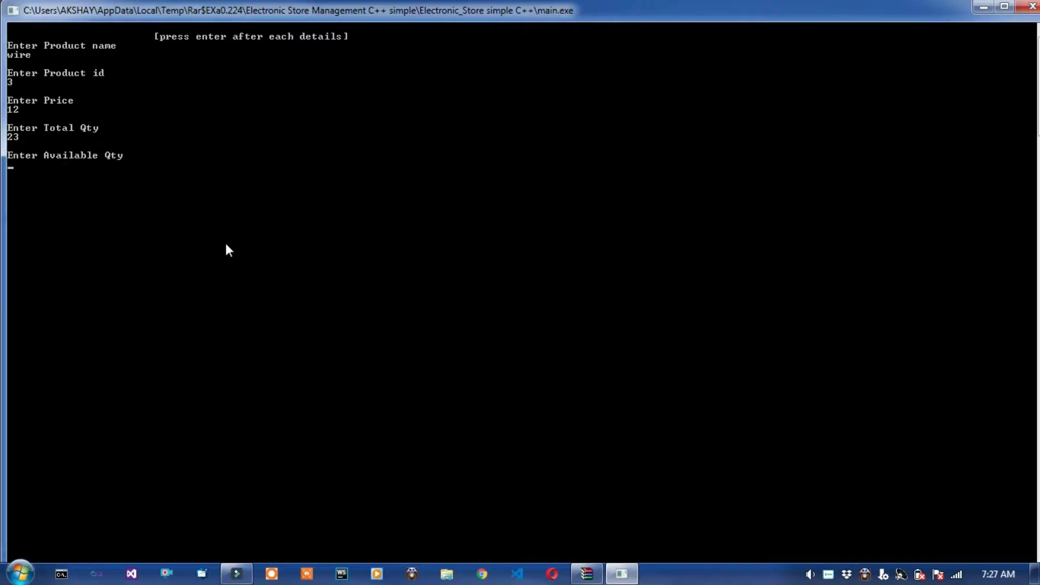
{"action": "type", "text": "20"}
{"action": "key", "text": "Return"}
{"action": "type", "text": "a1"}
{"action": "key", "text": "Return"}
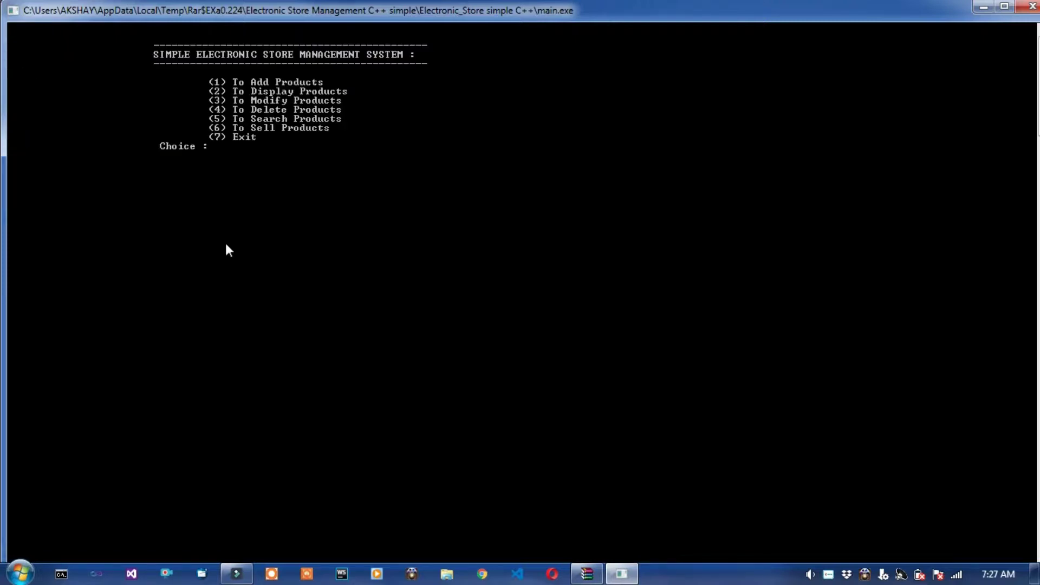
{"action": "type", "text": "2"}
{"action": "key", "text": "Return"}
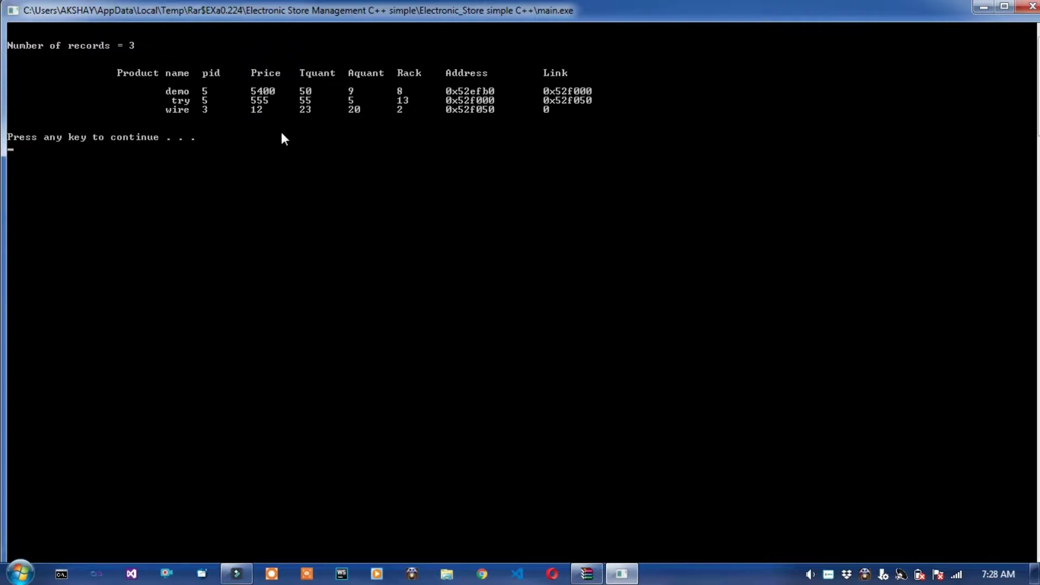
{"action": "key", "text": "Return"}
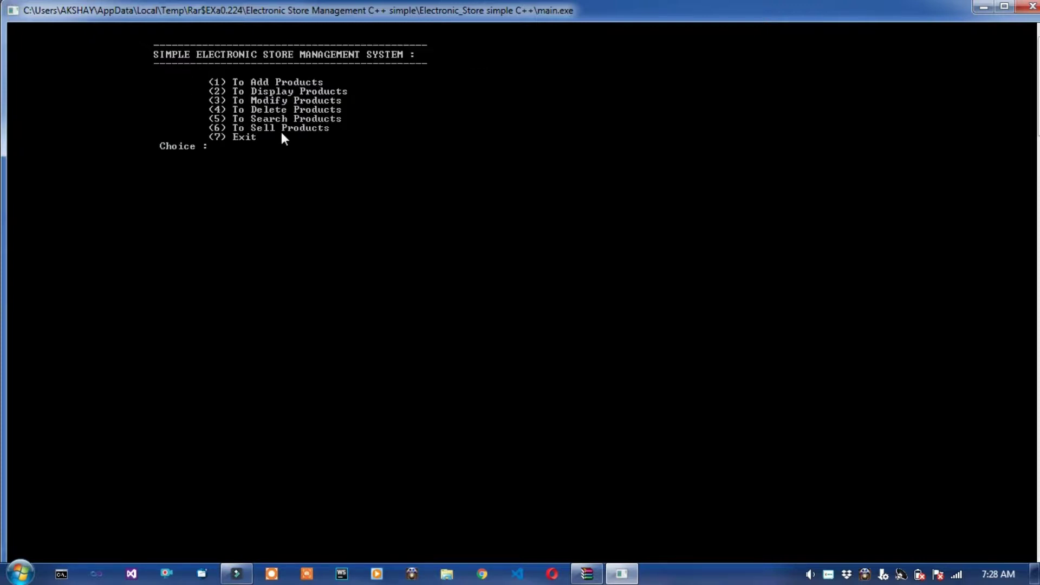
{"action": "type", "text": "3"}
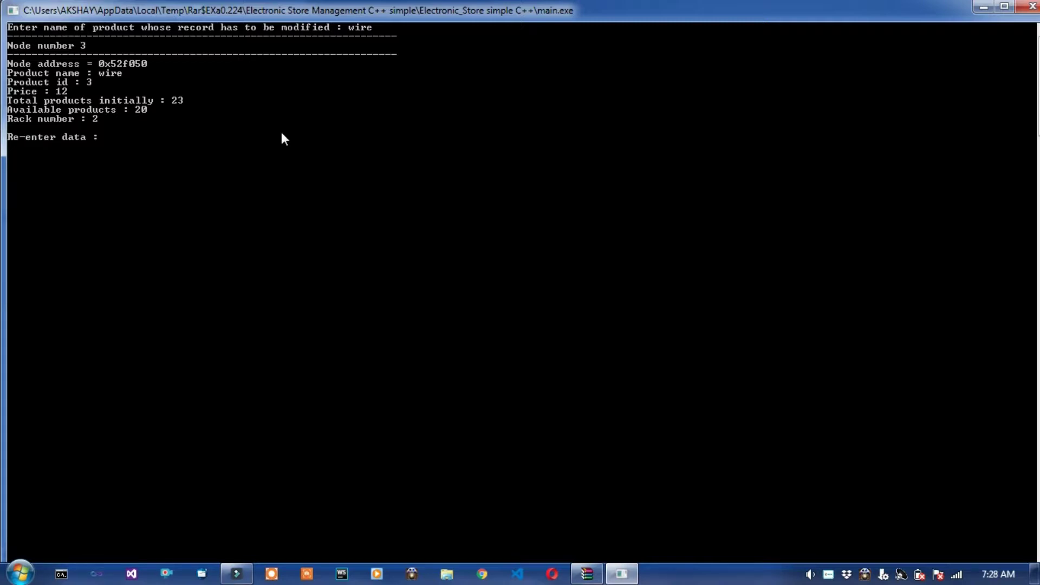
{"action": "type", "text": "wire"}
{"action": "type", "text": "c"}
{"action": "type", "text": "oppre"}
Enter wirecoppre as the new name and re-enter the values 12, 12 and 12.
{"action": "key", "text": "Return"}
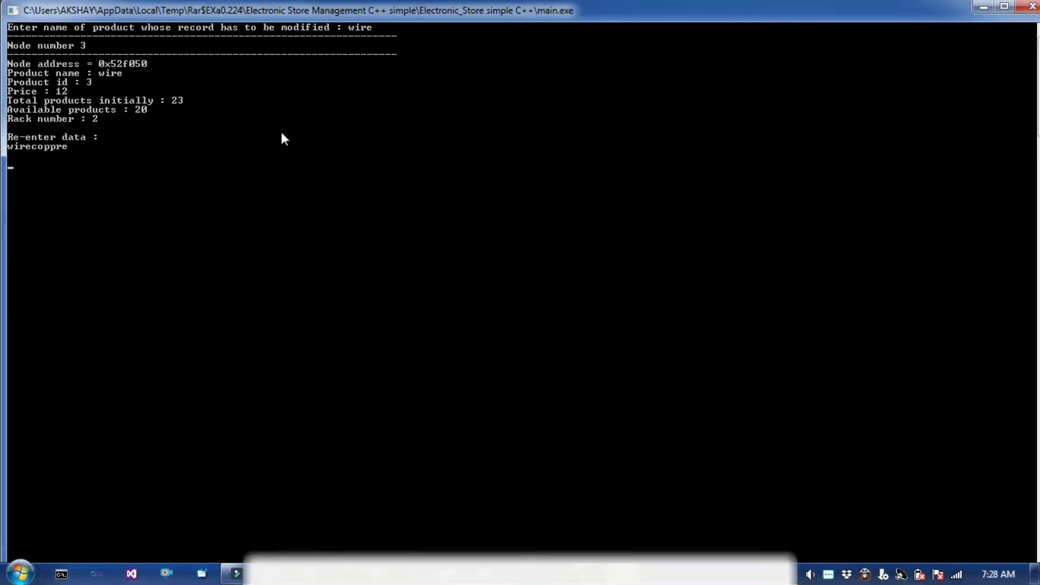
{"action": "type", "text": "12"}
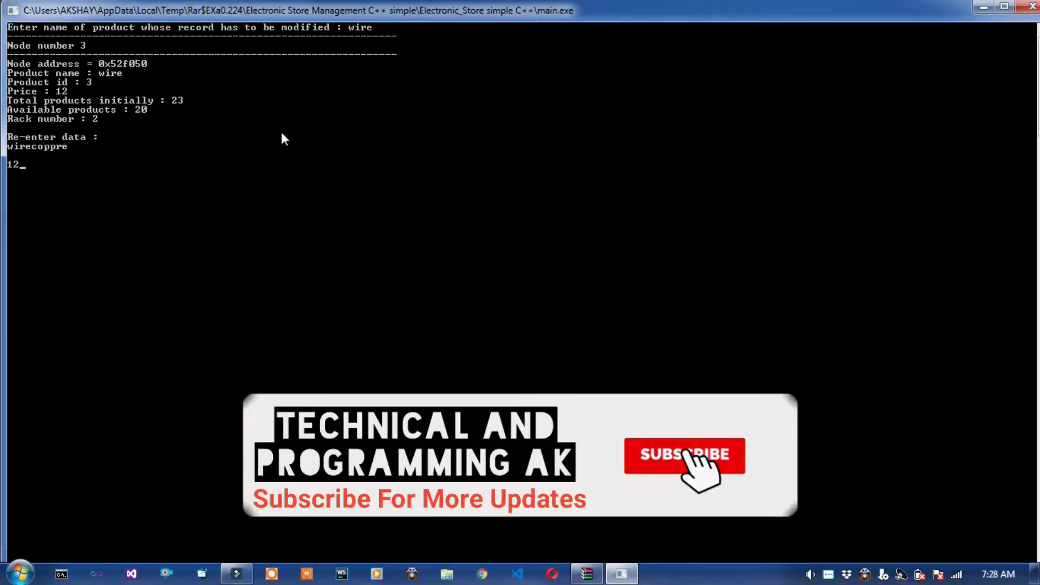
{"action": "key", "text": "Return"}
{"action": "type", "text": "12"}
{"action": "key", "text": "Return"}
{"action": "type", "text": "12"}
{"action": "key", "text": "Return"}
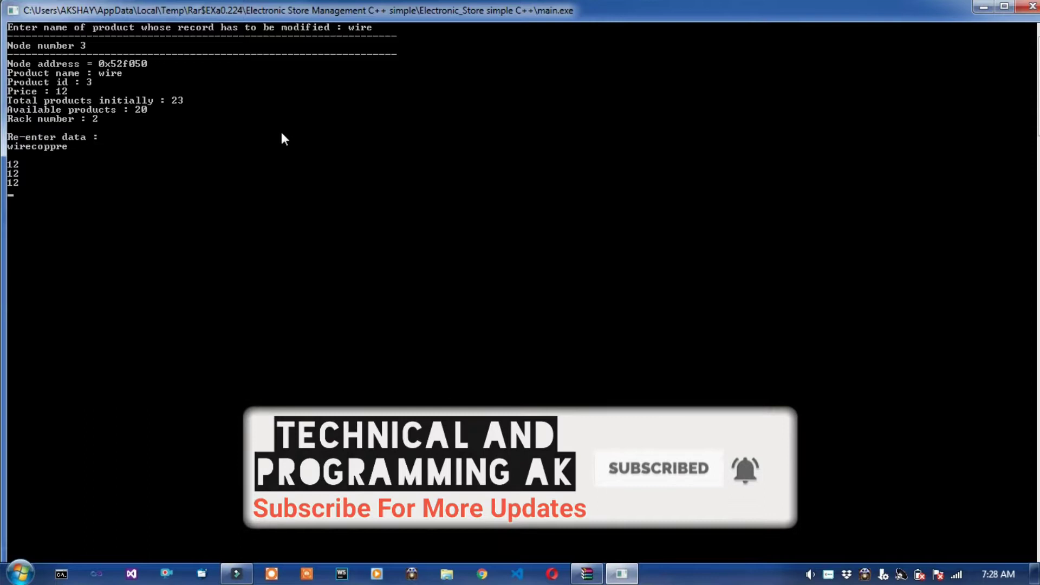
{"action": "type", "text": "13"}
Finish the modification with 13, then run a product search and return to the menu.
{"action": "key", "text": "Return"}
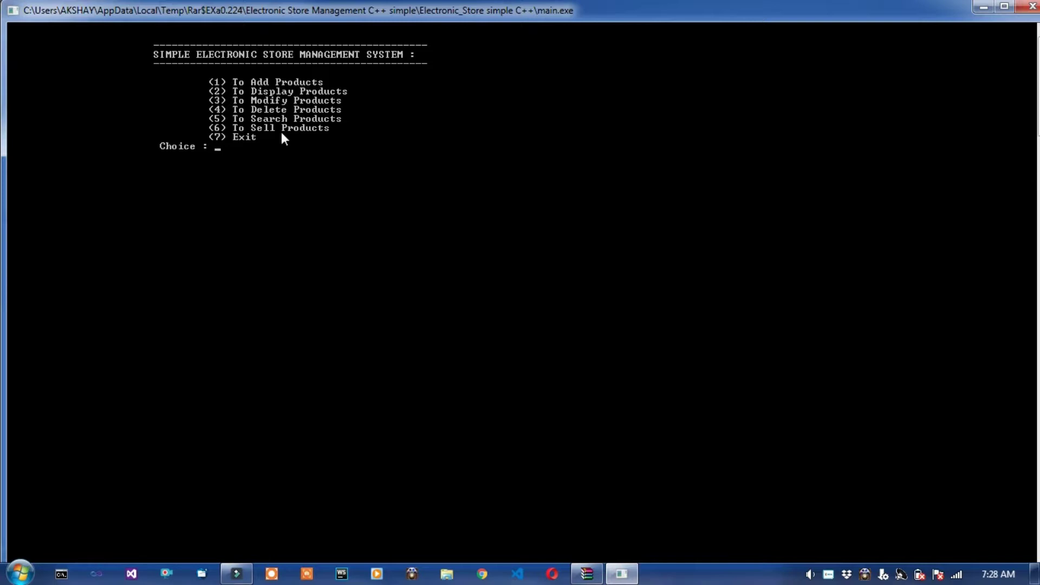
{"action": "type", "text": "5"}
{"action": "key", "text": "Return"}
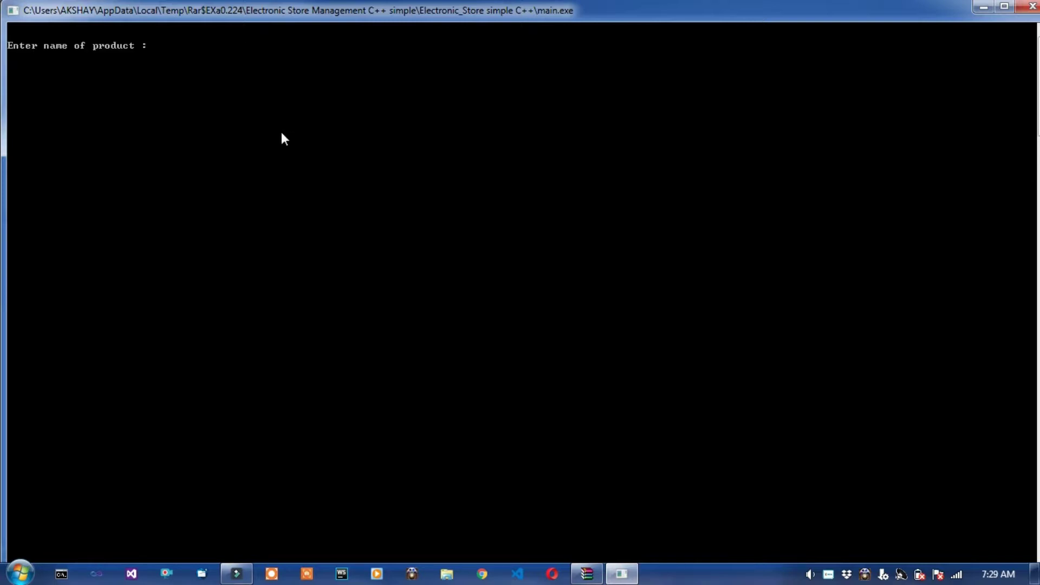
{"action": "type", "text": "w"}
{"action": "type", "text": "ire"}
{"action": "key", "text": "Return"}
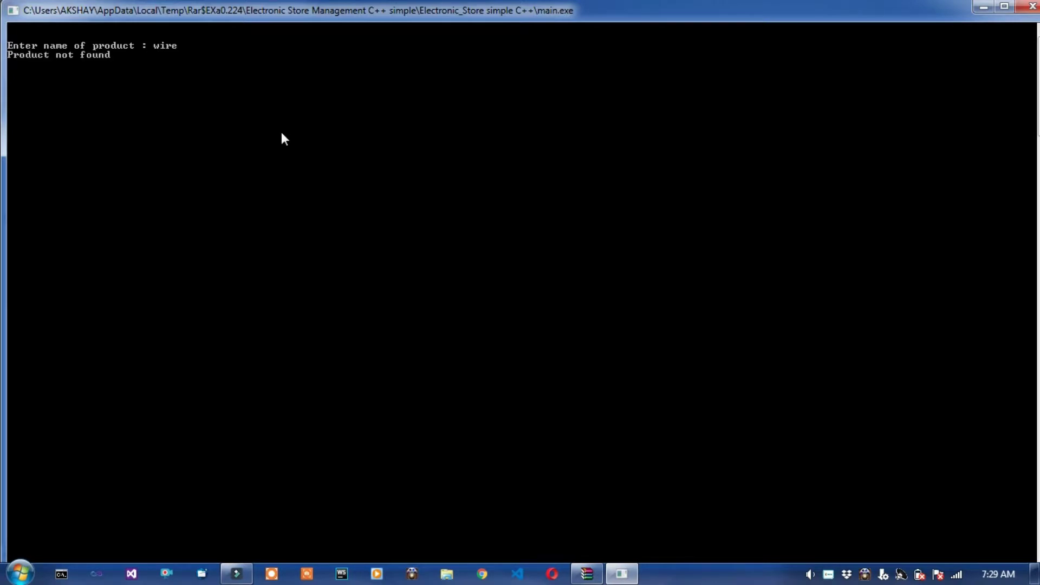
{"action": "key", "text": "Return"}
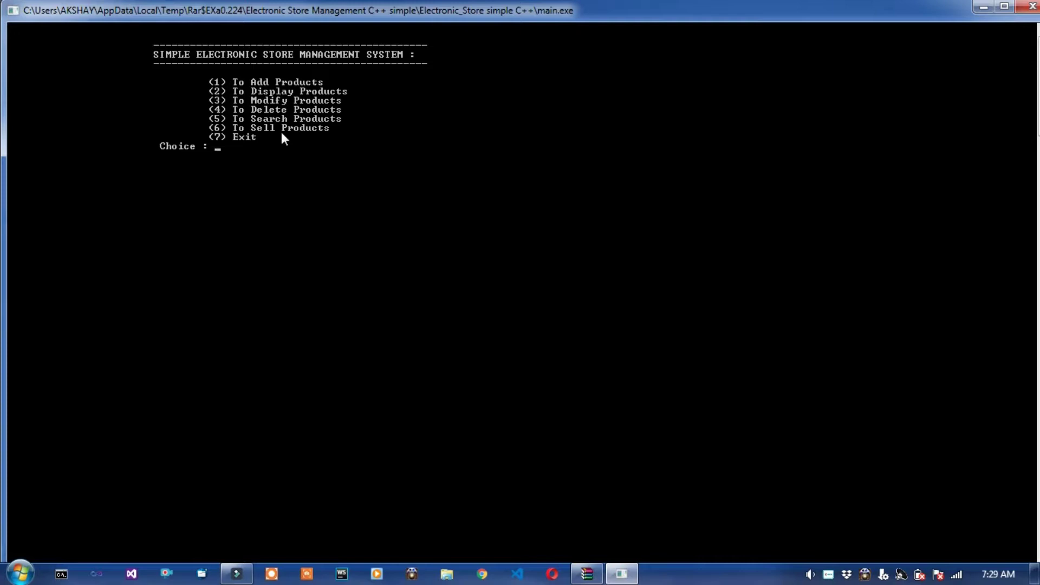
{"action": "type", "text": "5"}
Search for wirecopper (not found), then list the demo, try and wirecoppre records.
{"action": "key", "text": "Return"}
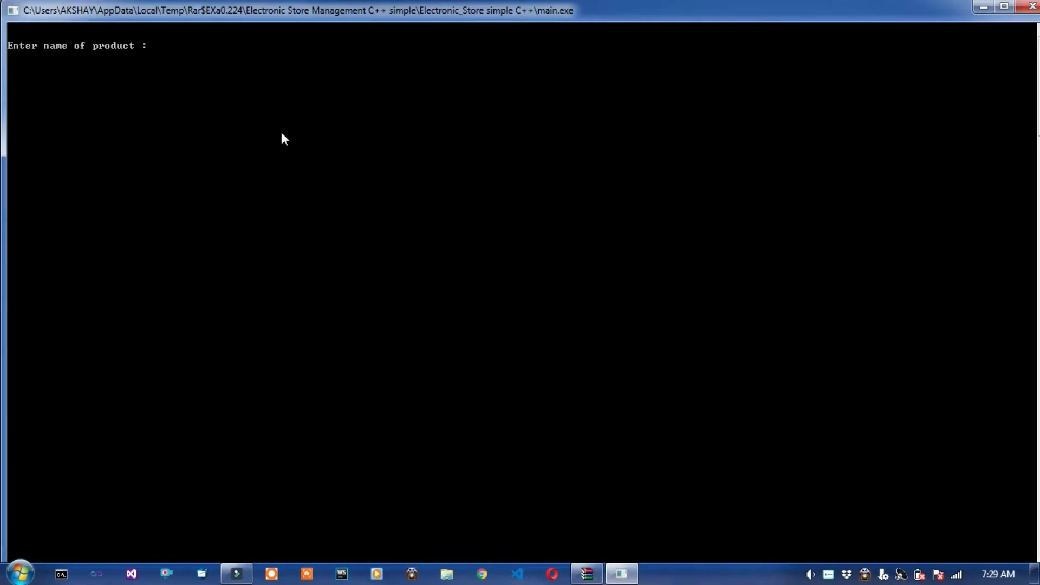
{"action": "type", "text": "wire"}
{"action": "type", "text": "copper"}
{"action": "key", "text": "Return"}
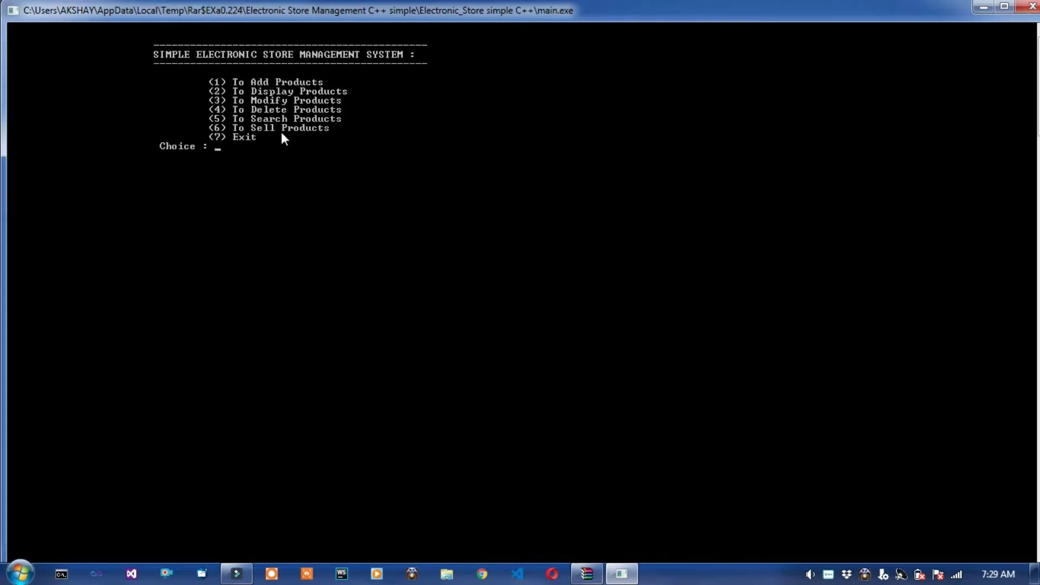
{"action": "type", "text": "2"}
{"action": "key", "text": "Return"}
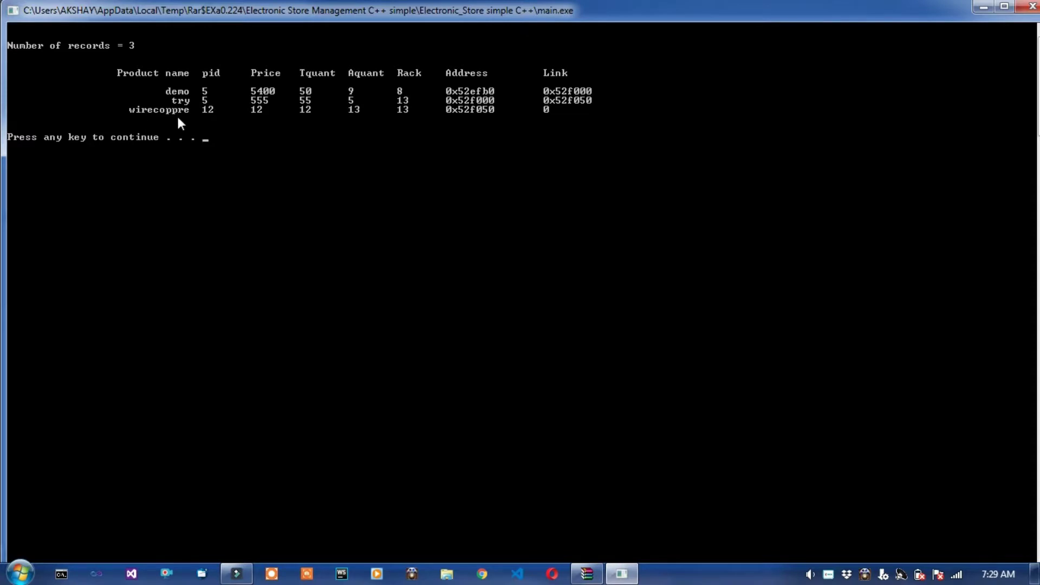
{"action": "key", "text": "Return"}
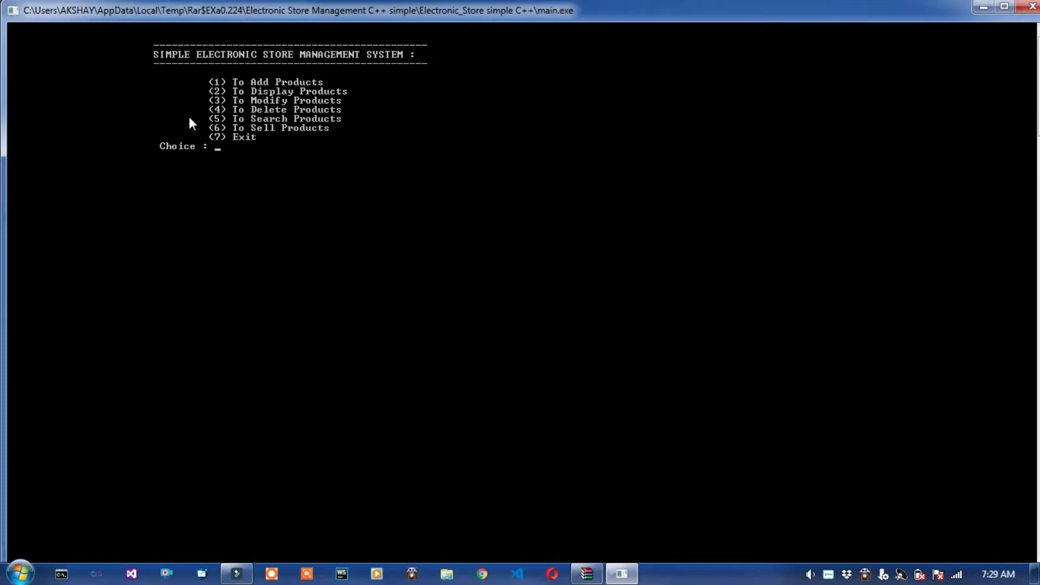
{"action": "type", "text": "4"}
Delete wirecoppre, then list the records twice to confirm only demo and try remain.
{"action": "key", "text": "Return"}
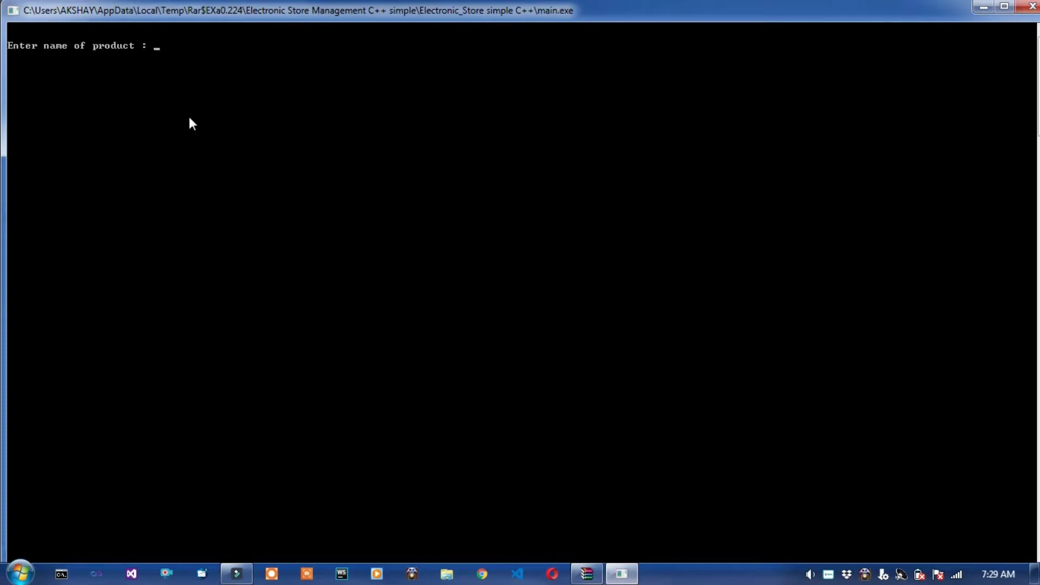
{"action": "type", "text": "wire"}
{"action": "type", "text": "coppre"}
{"action": "key", "text": "Return"}
{"action": "key", "text": "Return"}
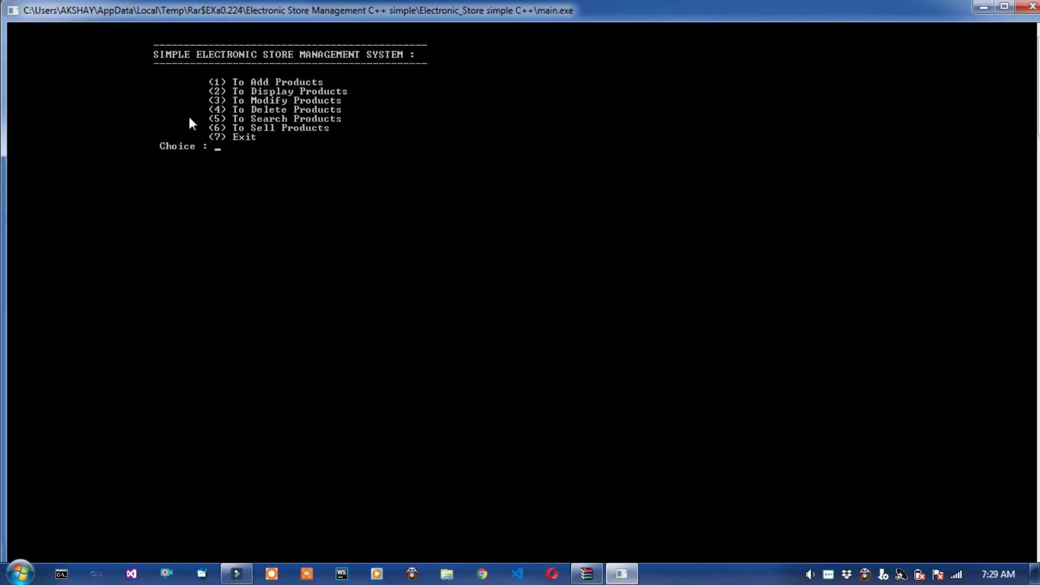
{"action": "type", "text": "2"}
{"action": "key", "text": "Return"}
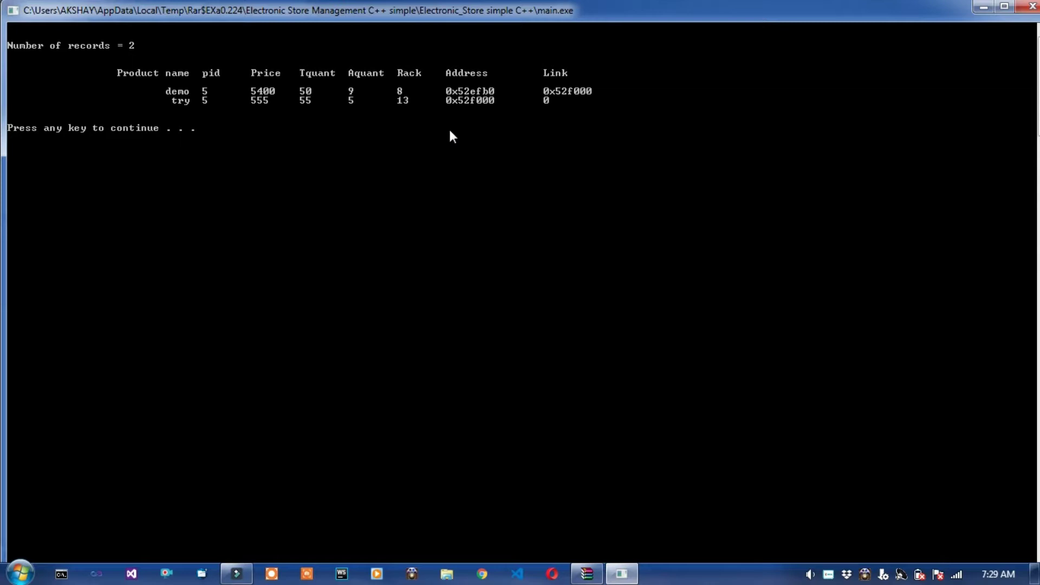
{"action": "key", "text": "Return"}
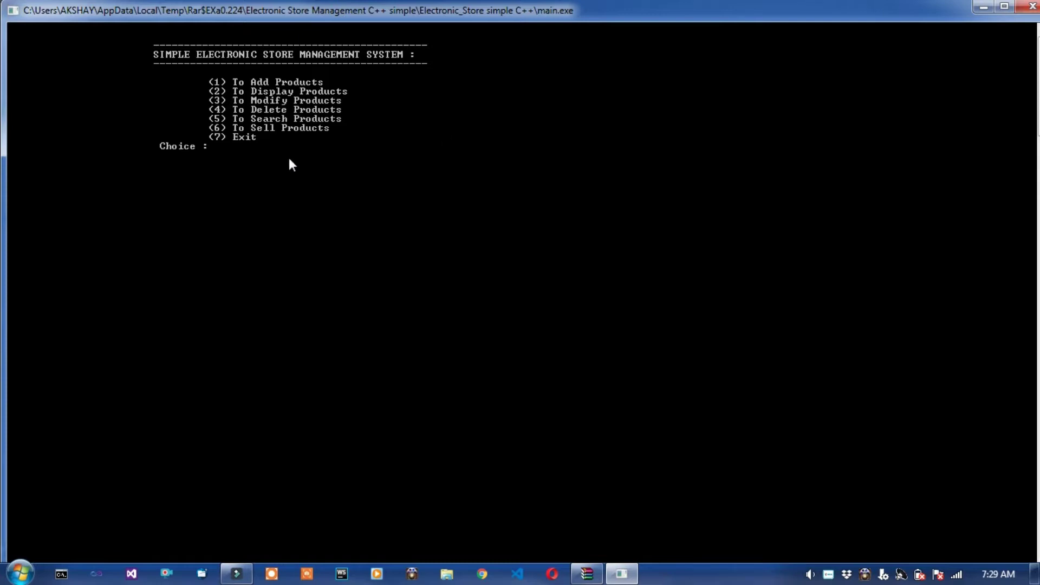
{"action": "type", "text": "2"}
{"action": "key", "text": "Return"}
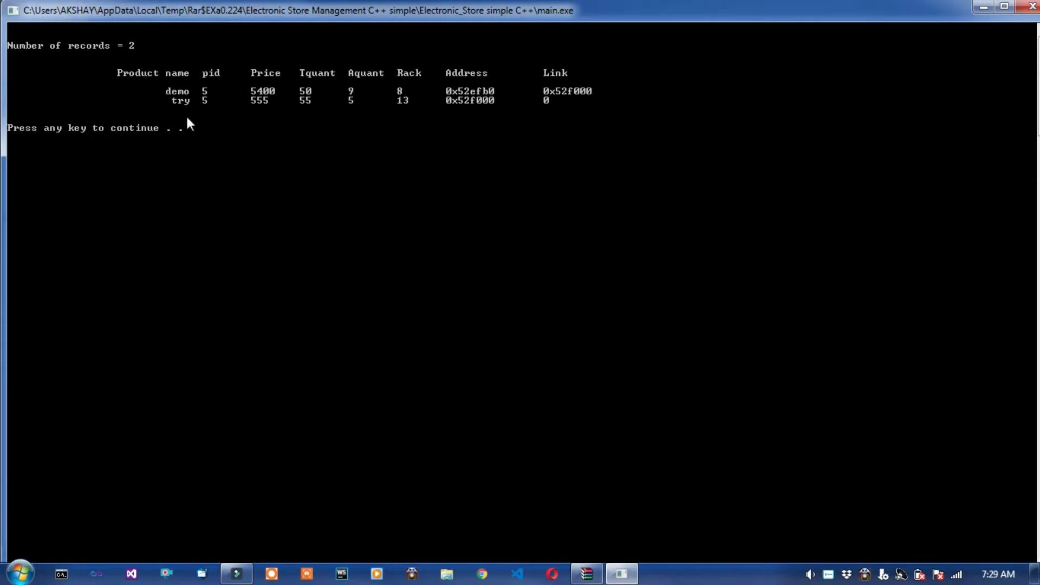
{"action": "key", "text": "Return"}
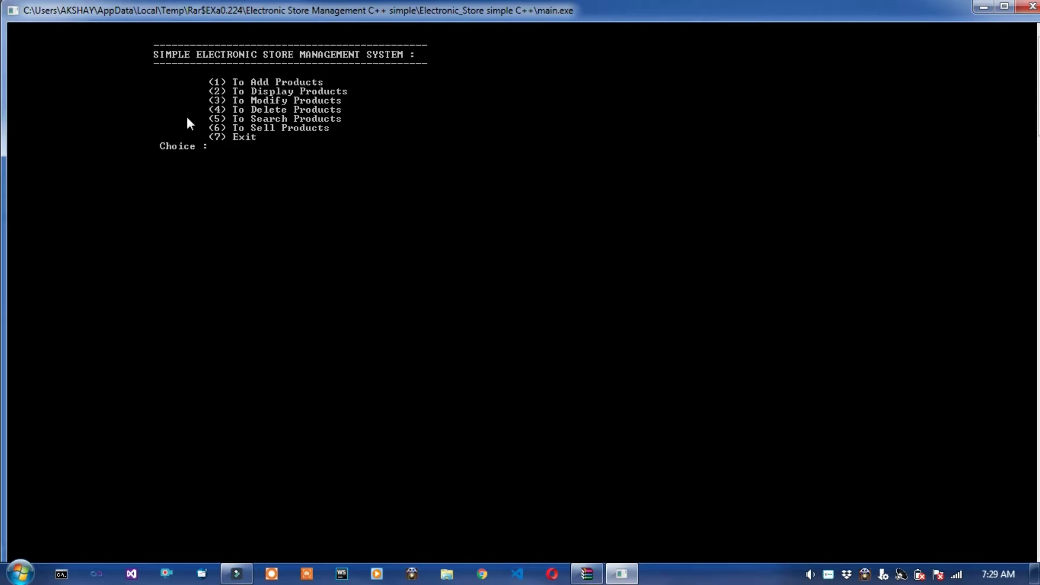
{"action": "type", "text": "5"}
Search for try and view its record: id 5, price 555, rack 13.
{"action": "key", "text": "Return"}
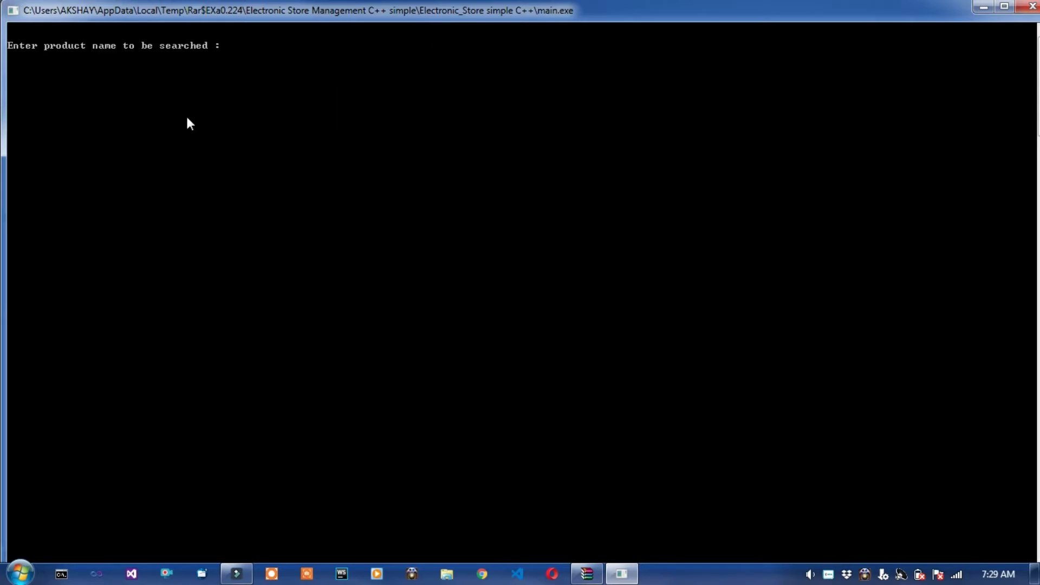
{"action": "type", "text": "try"}
{"action": "key", "text": "Return"}
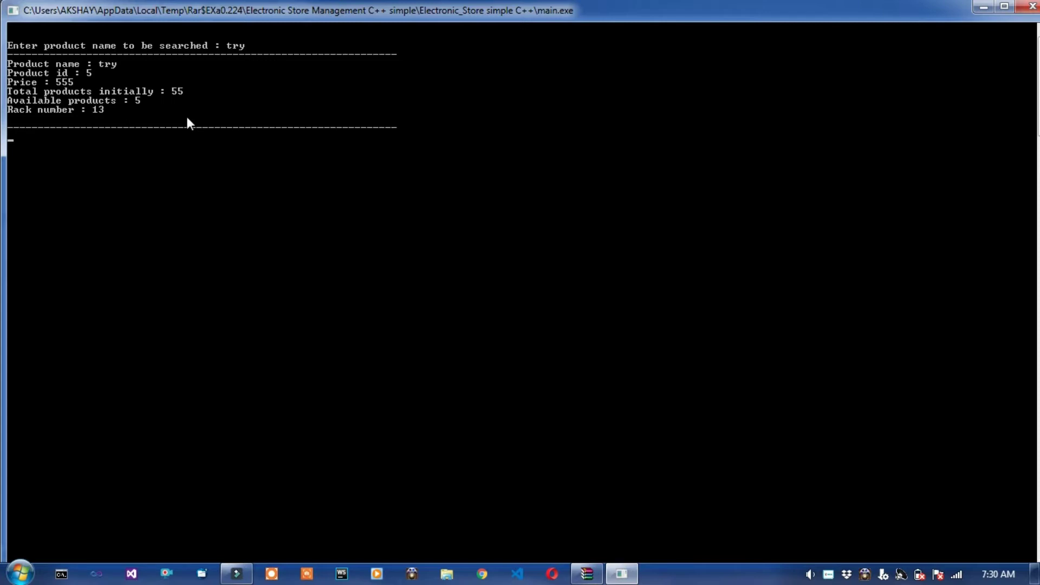
{"action": "key", "text": "Return"}
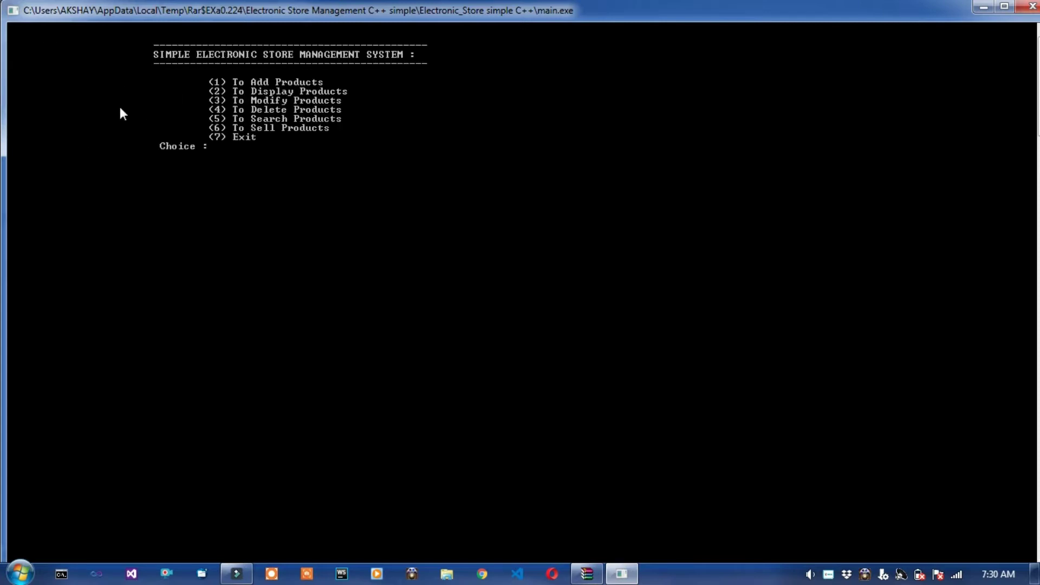
{"action": "type", "text": "6"}
Sell 2 units of try on a bill named try, then stop purchasing.
{"action": "key", "text": "Return"}
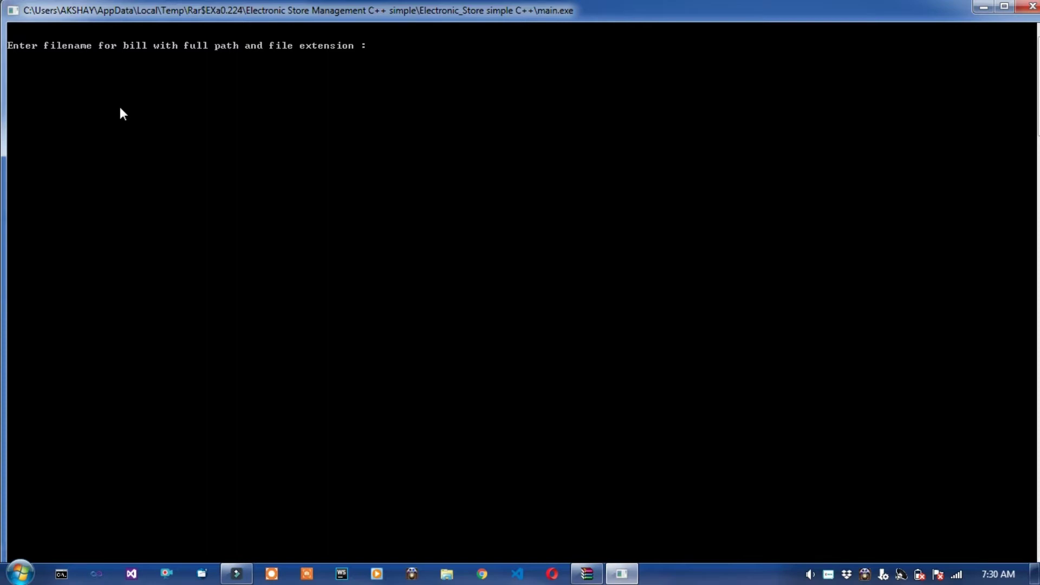
{"action": "type", "text": "try"}
{"action": "key", "text": "Return"}
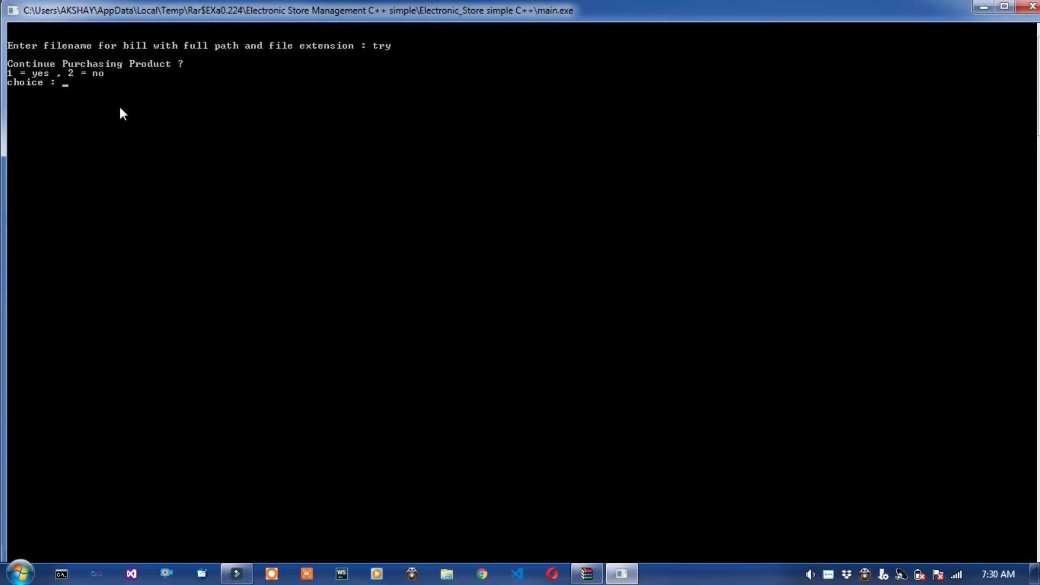
{"action": "type", "text": "1"}
{"action": "key", "text": "Return"}
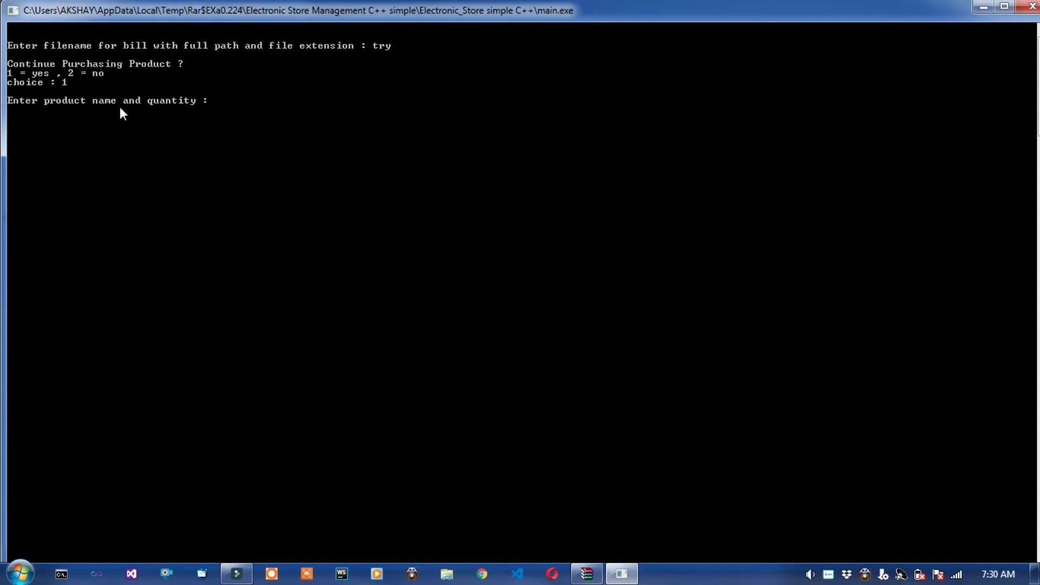
{"action": "type", "text": "try"}
{"action": "key", "text": "Return"}
{"action": "type", "text": "2"}
{"action": "key", "text": "Return"}
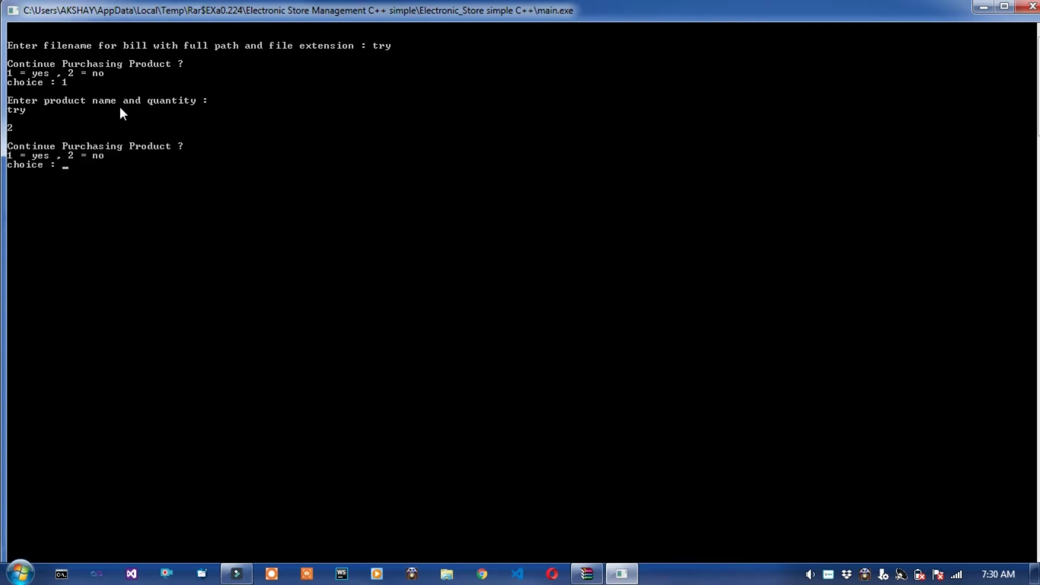
{"action": "type", "text": "1"}
{"action": "type", "text": "1"}
{"action": "key", "text": "BackSpace"}
{"action": "type", "text": "2"}
{"action": "key", "text": "Return"}
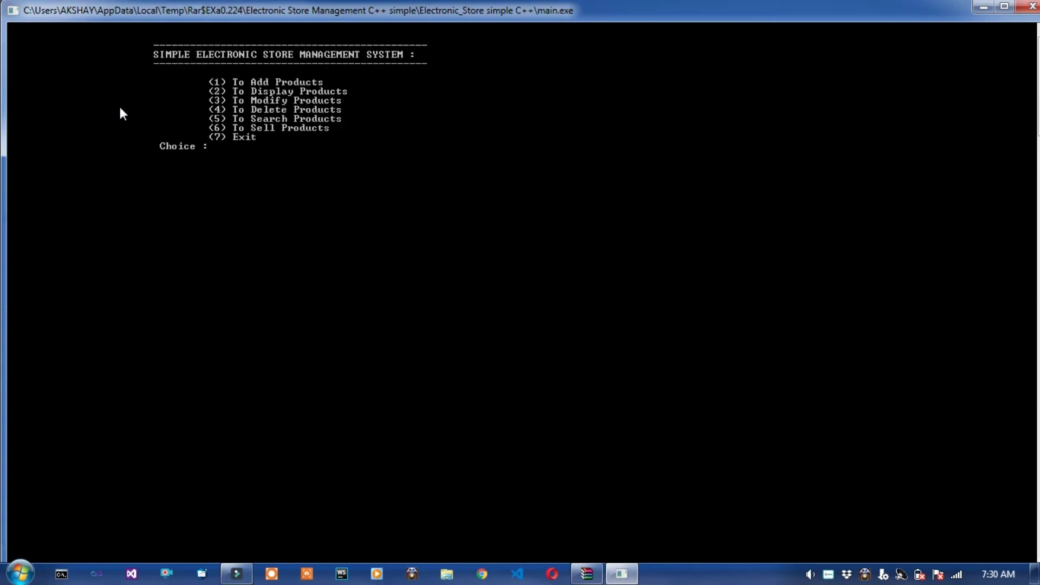
{"action": "type", "text": "7"}
Exit the program with 7, answer WinRAR's archive-update prompt, and close WinRAR.
{"action": "key", "text": "Return"}
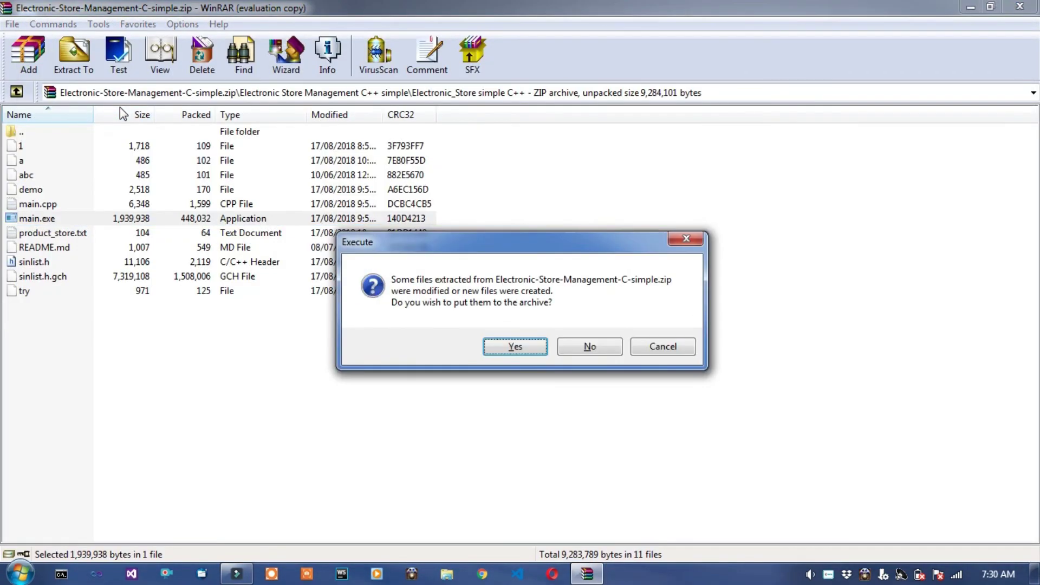
{"action": "left_click", "coordinate": [694, 239]}
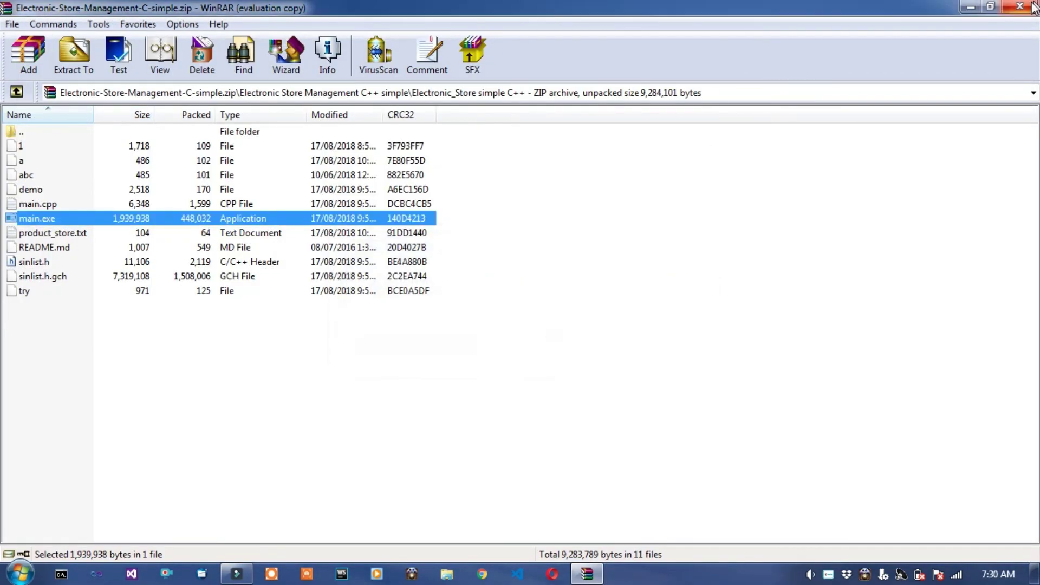
{"action": "left_click", "coordinate": [1021, 6]}
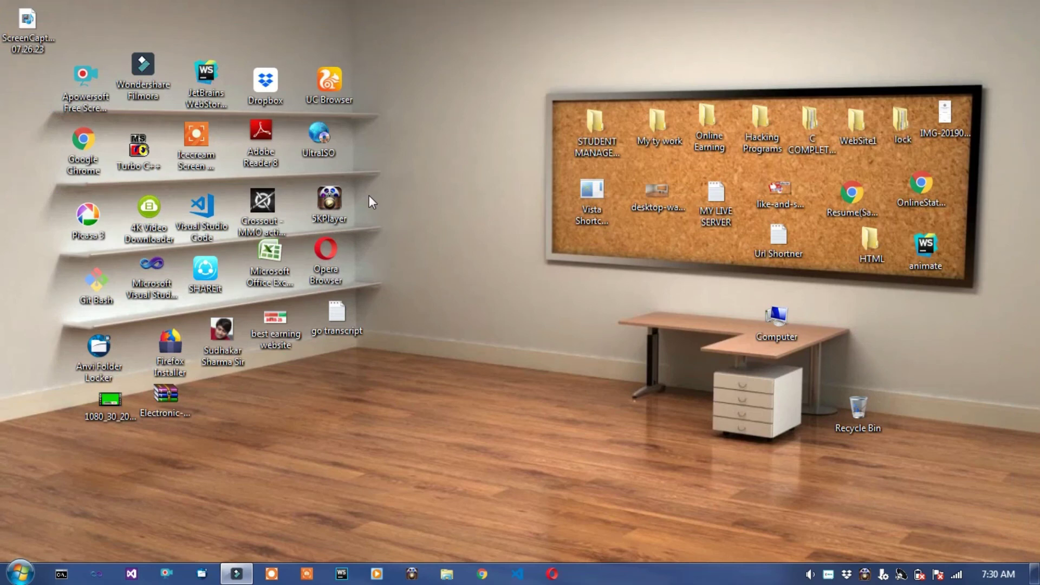